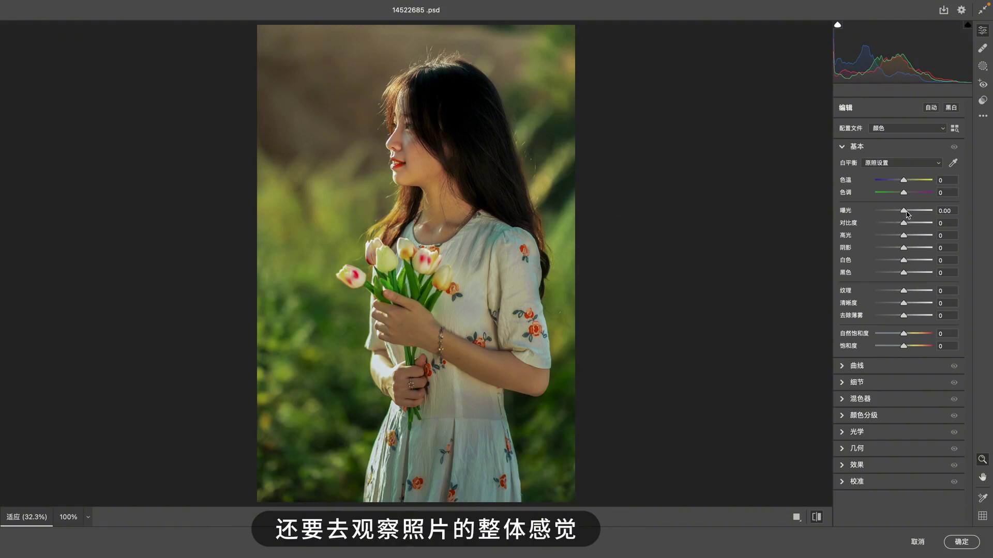
Raise Exposure to +1.10, checking the before/after view once along the way.
{"action": "left_click_drag", "start_coordinate": [907, 214], "coordinate": [910, 216]}
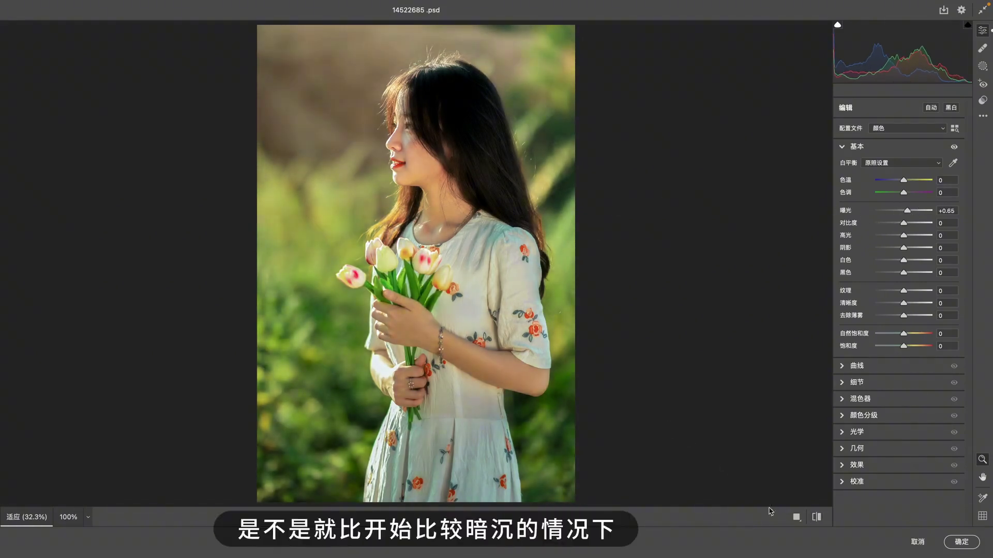
{"action": "left_click", "coordinate": [816, 517]}
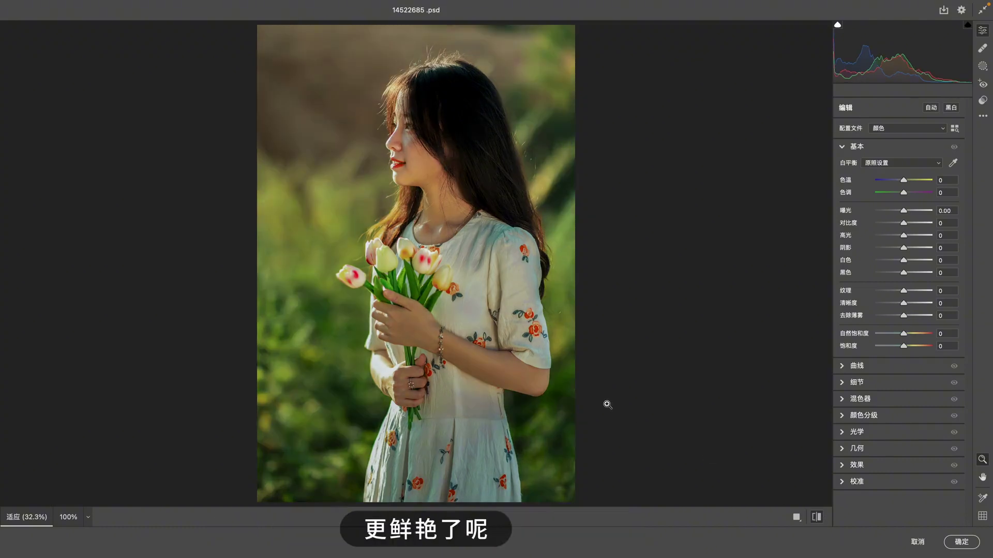
{"action": "left_click", "coordinate": [817, 519]}
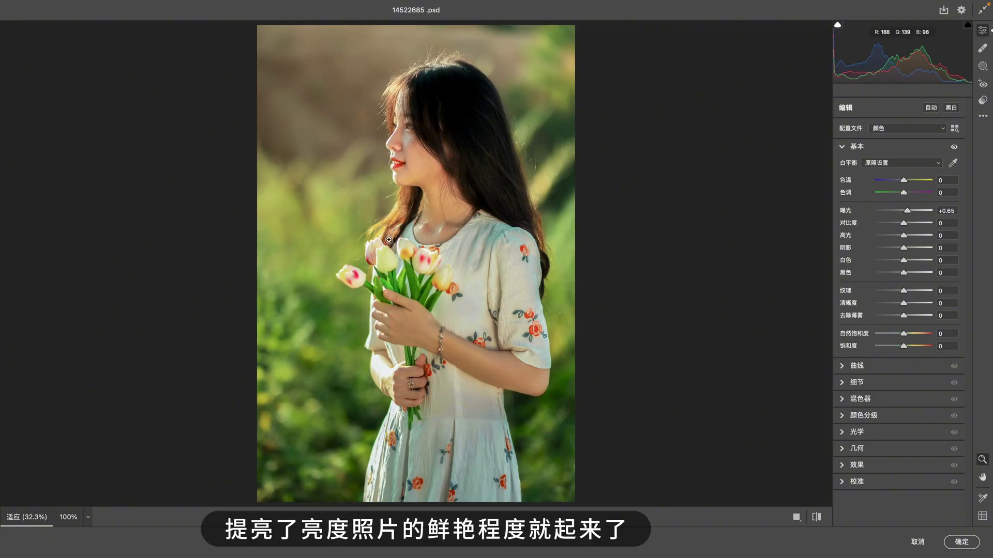
{"action": "left_click_drag", "start_coordinate": [907, 211], "coordinate": [910, 213]}
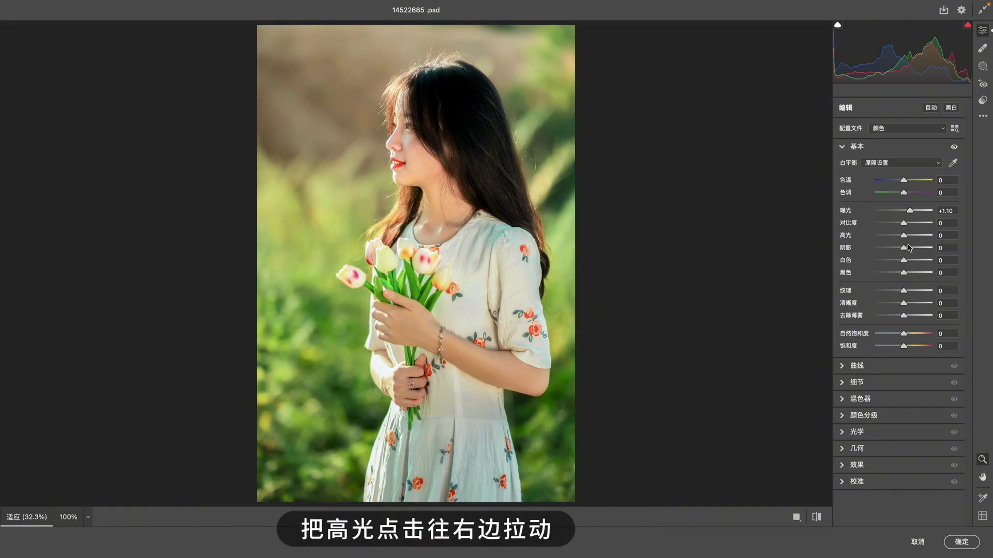
Set Highlights to +17 while watching the Alt clipping preview.
{"action": "key", "text": "alt"}
{"action": "left_click_drag", "start_coordinate": [904, 236], "coordinate": [930, 239]}
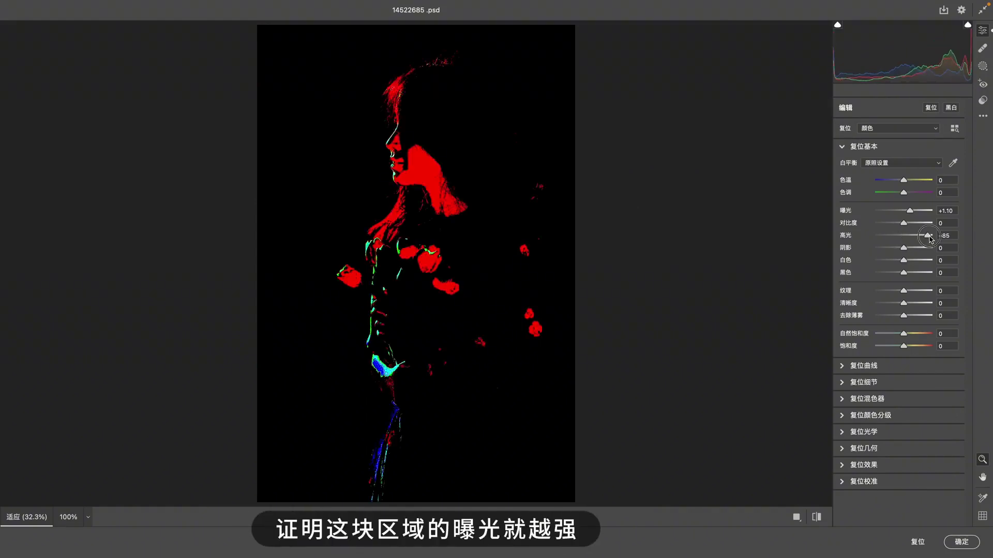
{"action": "left_click_drag", "start_coordinate": [929, 238], "coordinate": [912, 239]}
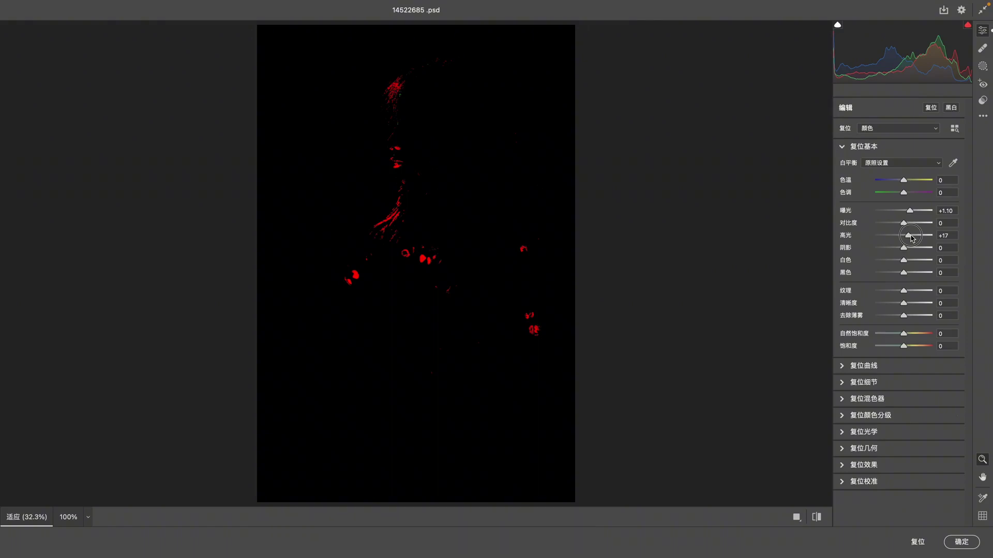
{"action": "left_click_drag", "start_coordinate": [912, 238], "coordinate": [912, 239]}
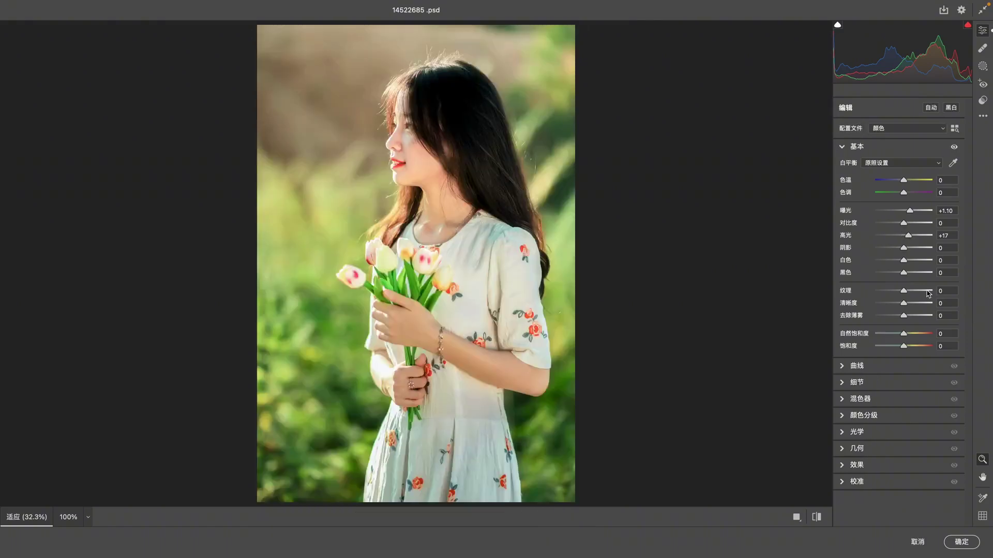
Alt-drag Blacks to check shadow clipping, leaving Blacks at 0.
{"action": "key", "text": "alt"}
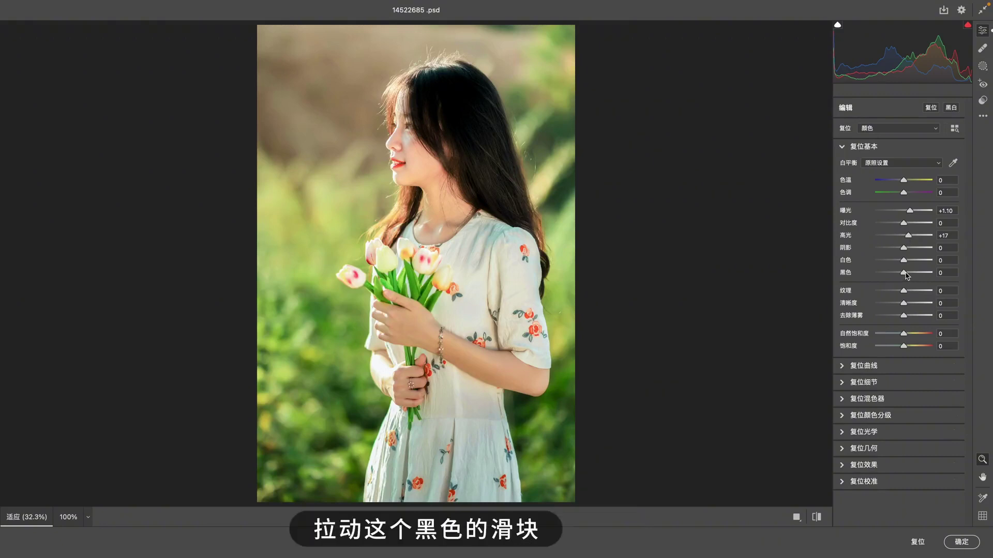
{"action": "left_click_drag", "start_coordinate": [906, 276], "coordinate": [906, 276]}
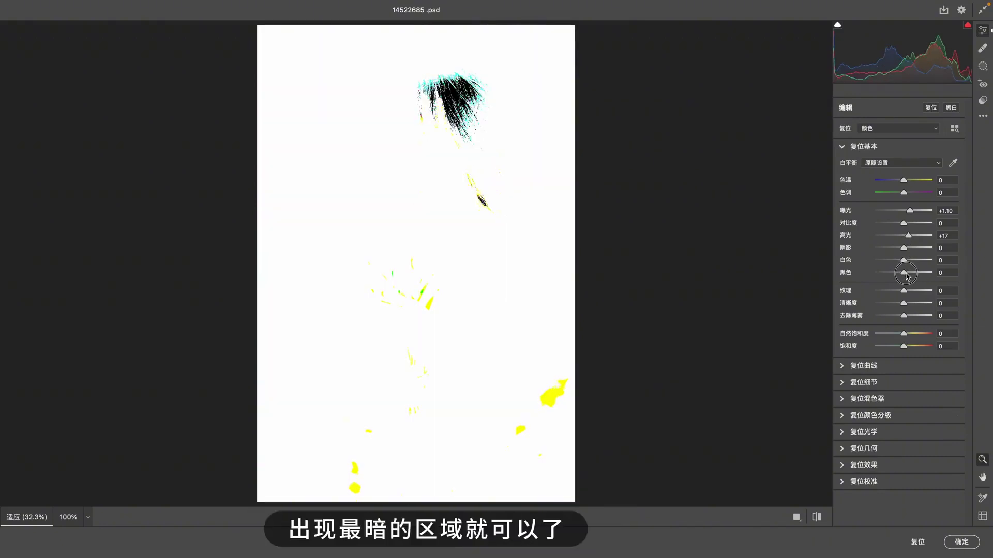
{"action": "left_click_drag", "start_coordinate": [906, 276], "coordinate": [906, 275]}
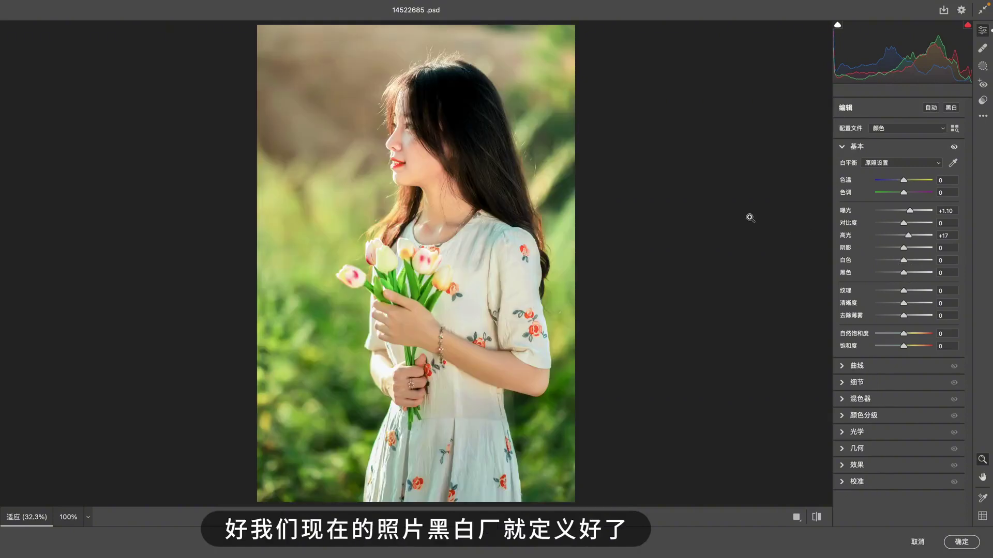
{"action": "left_click", "coordinate": [815, 517]}
{"action": "left_click", "coordinate": [815, 517]}
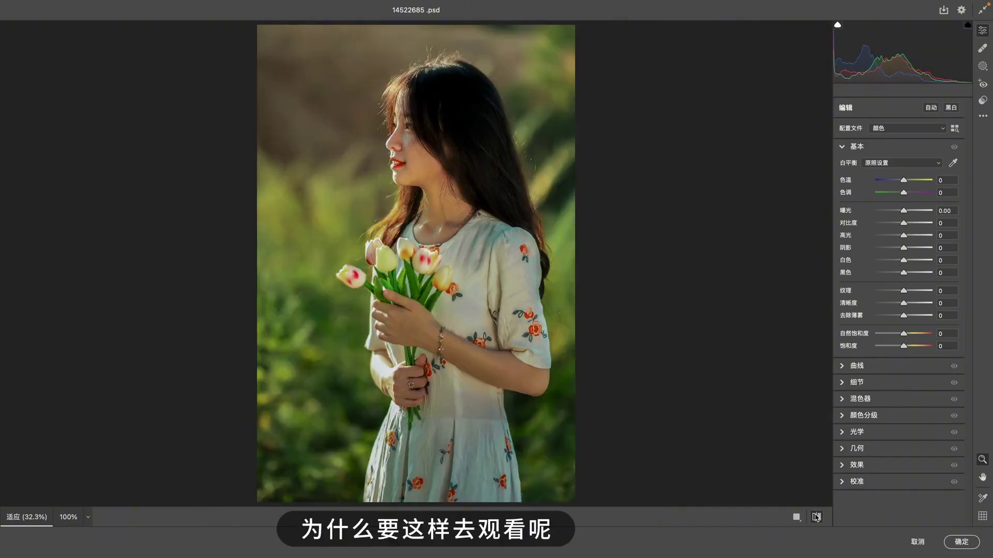
{"action": "left_click", "coordinate": [815, 517]}
{"action": "left_click", "coordinate": [815, 517]}
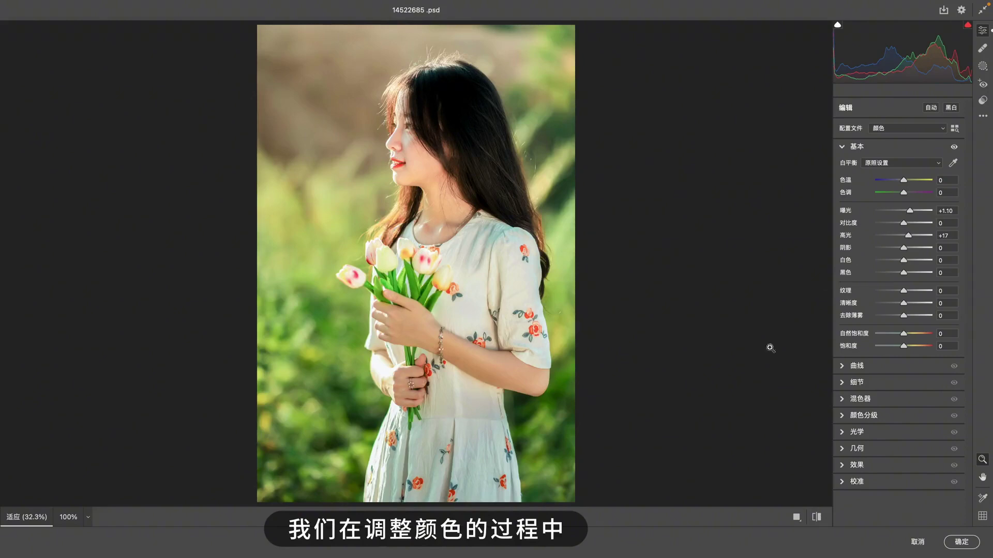
{"action": "left_click", "coordinate": [816, 517]}
{"action": "left_click", "coordinate": [816, 517]}
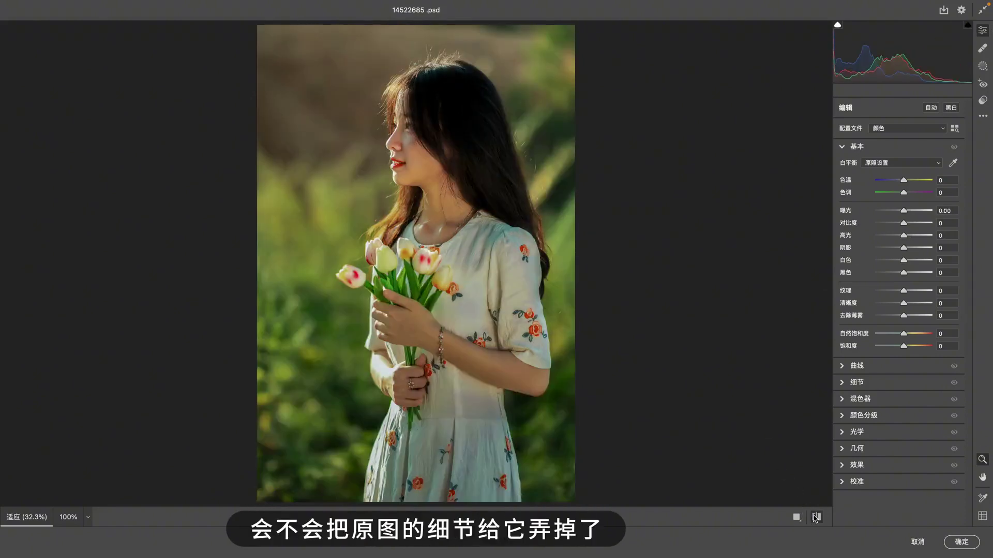
{"action": "left_click", "coordinate": [817, 519]}
{"action": "left_click", "coordinate": [816, 518]}
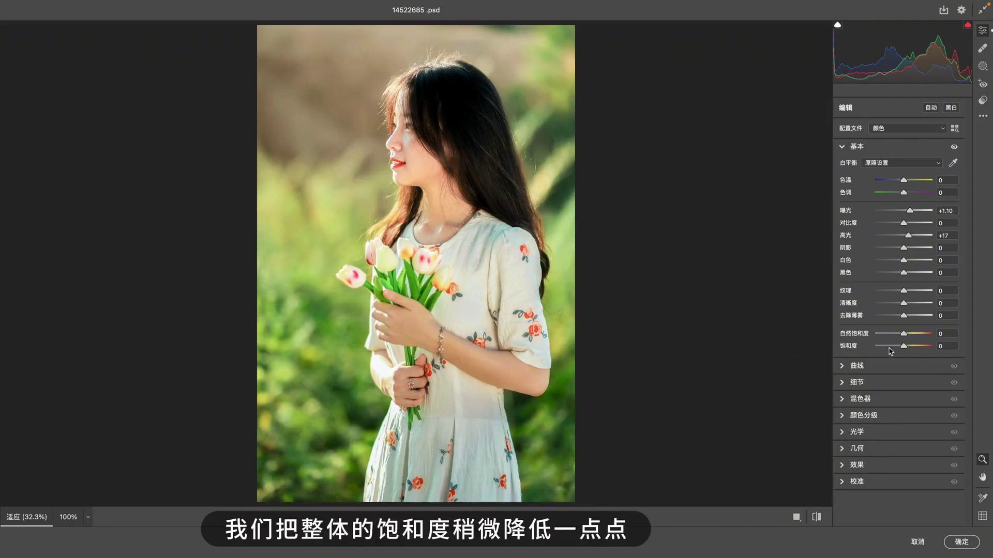
Lower Saturation to -9, add Dehaze +17, and ease Contrast to -19.
{"action": "left_click_drag", "start_coordinate": [904, 347], "coordinate": [900, 350]}
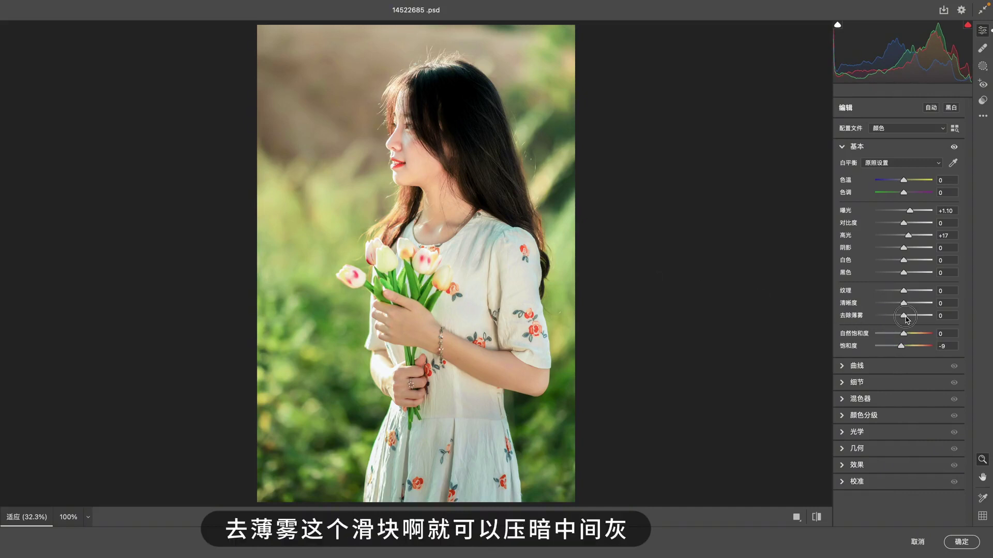
{"action": "left_click_drag", "start_coordinate": [905, 316], "coordinate": [908, 316]}
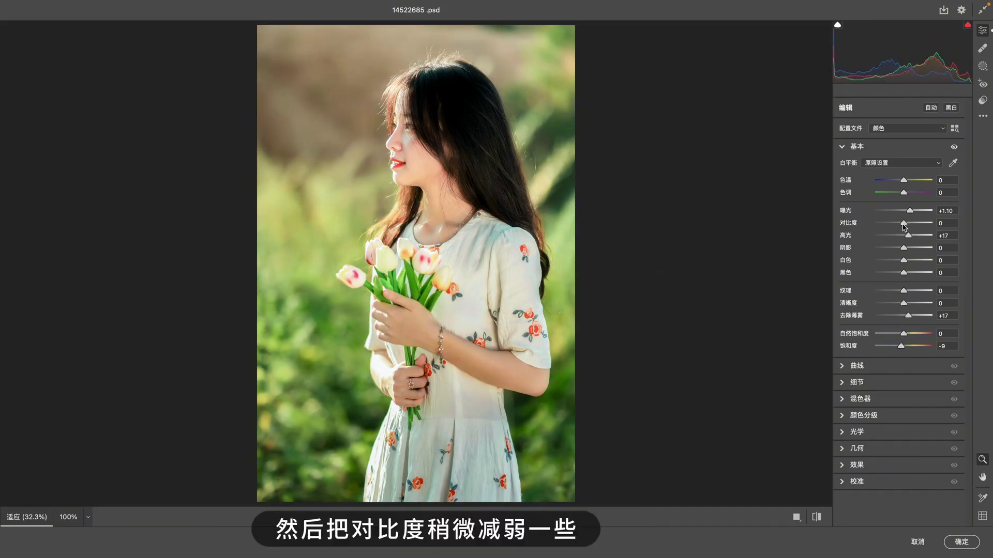
{"action": "left_click_drag", "start_coordinate": [903, 226], "coordinate": [887, 230]}
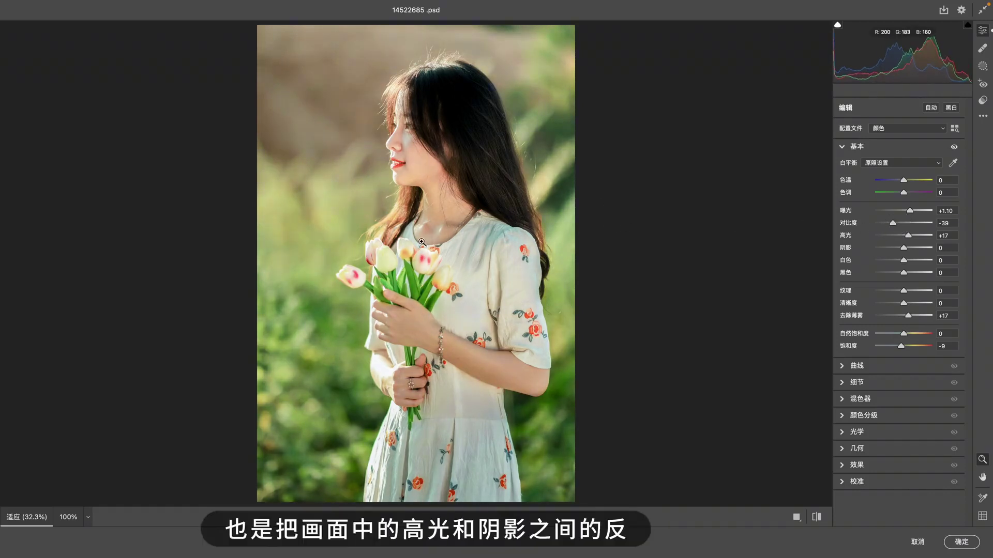
{"action": "left_click_drag", "start_coordinate": [893, 223], "coordinate": [898, 223]}
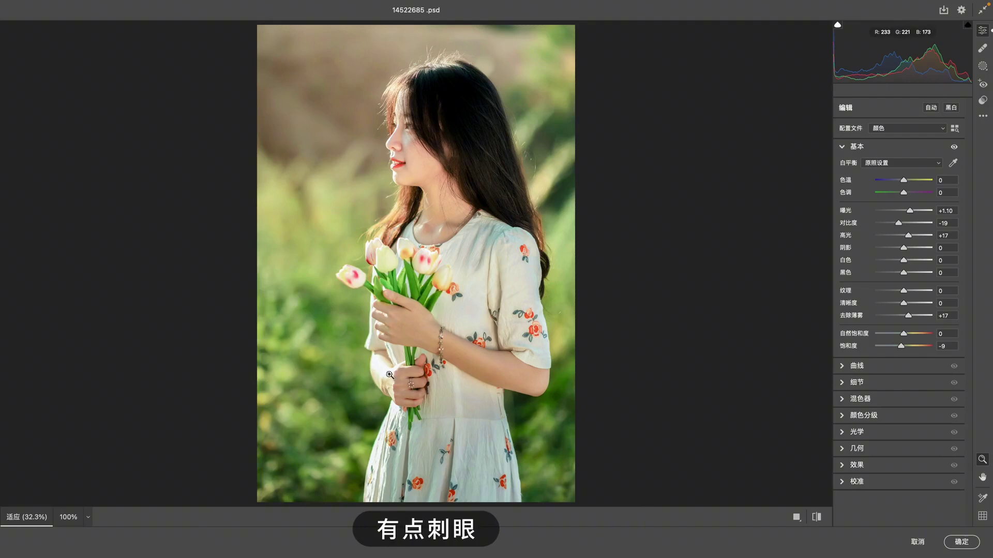
Use the HSL Saturation targeted tool on the background foliage to drop Green saturation to -29.
{"action": "left_click", "coordinate": [860, 399]}
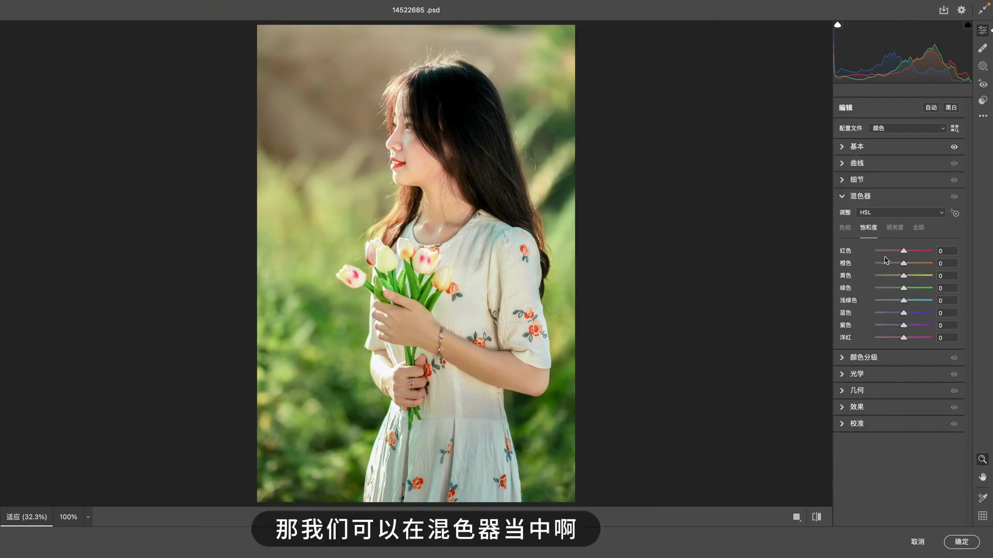
{"action": "left_click", "coordinate": [955, 213]}
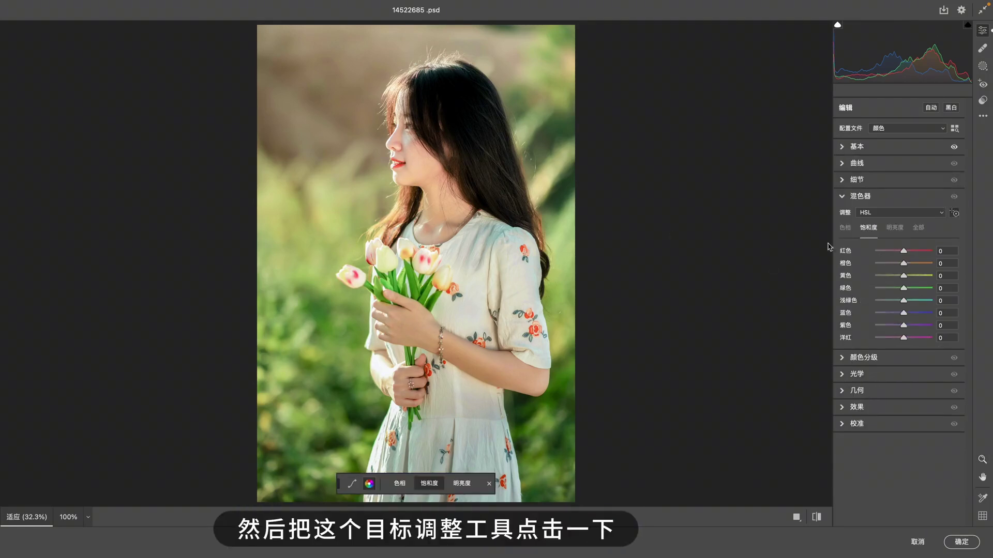
{"action": "right_click", "coordinate": [320, 316]}
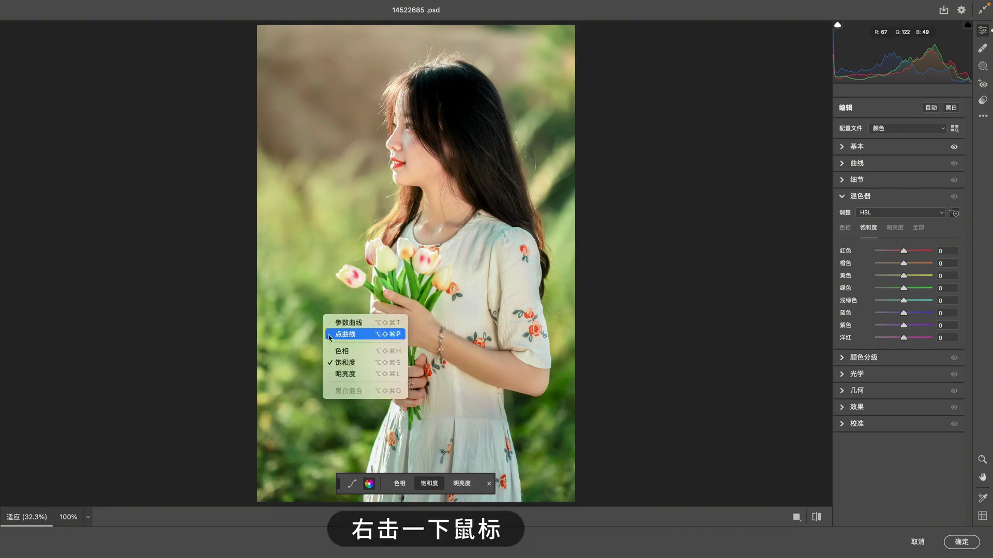
{"action": "left_click", "coordinate": [345, 362]}
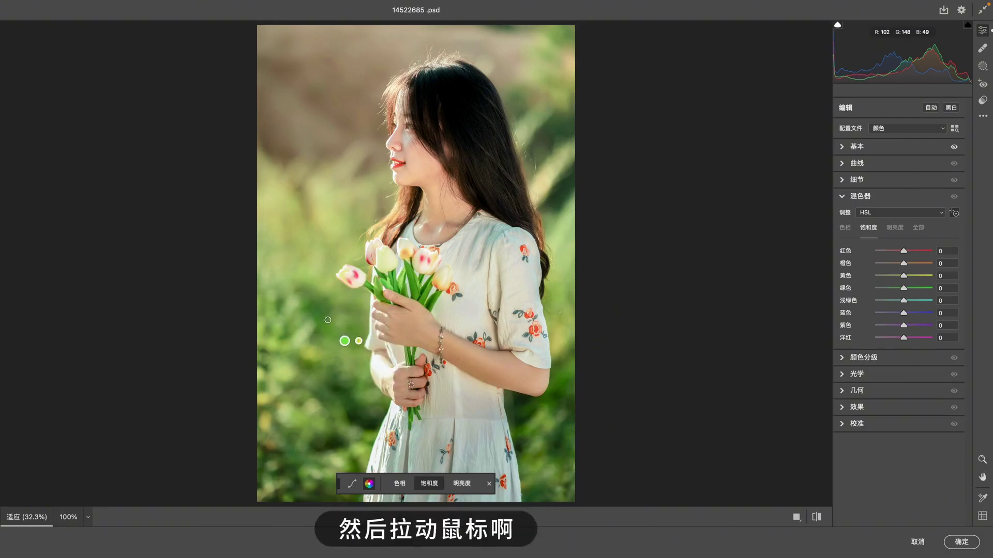
{"action": "mouse_move", "coordinate": [318, 313]}
{"action": "left_mouse_down"}
{"action": "mouse_move", "coordinate": [275, 313]}
{"action": "mouse_move", "coordinate": [309, 312]}
{"action": "left_mouse_up"}
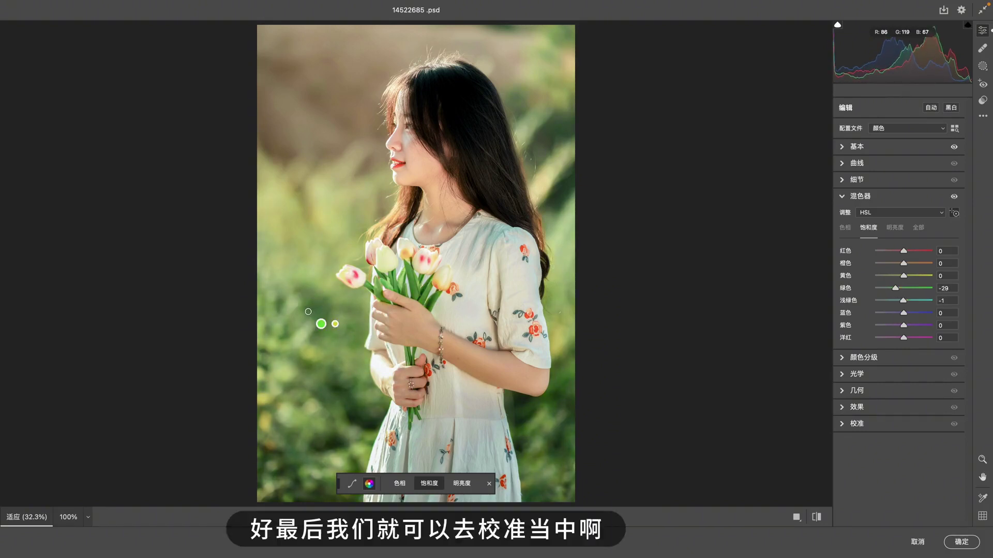
Set the Calibration Blue Primary to hue -7 and saturation +59, then compare before/after.
{"action": "left_click", "coordinate": [858, 425]}
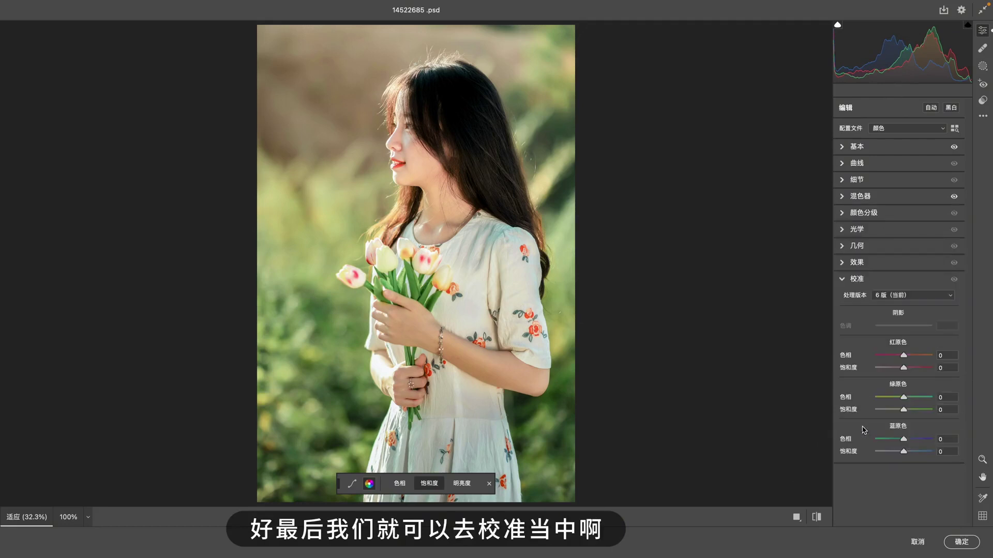
{"action": "left_click", "coordinate": [903, 440]}
{"action": "left_click_drag", "start_coordinate": [903, 441], "coordinate": [920, 452]}
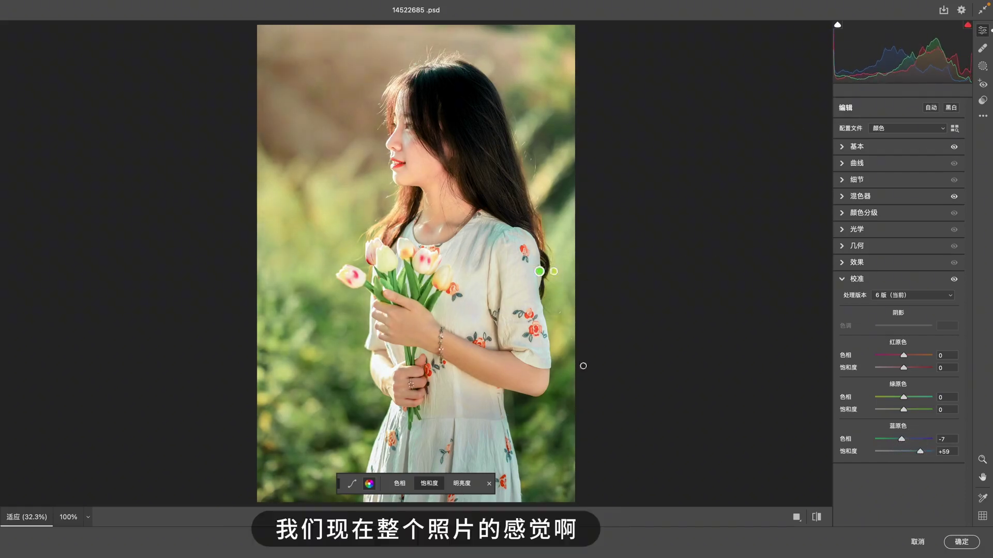
{"action": "left_click", "coordinate": [816, 517]}
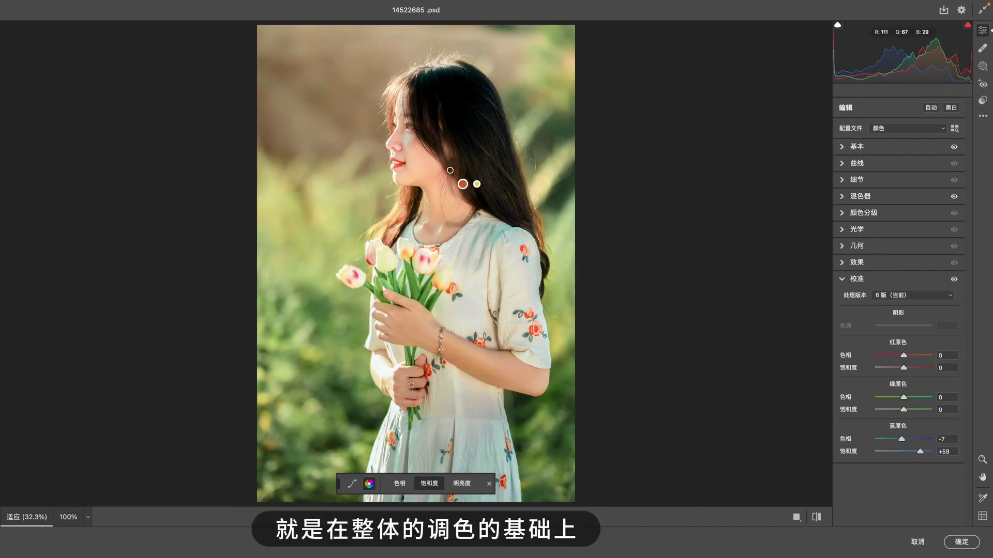
Set Temperature -6, Red saturation -15, Green saturation -41, and Green luminance -9.
{"action": "left_click", "coordinate": [851, 148]}
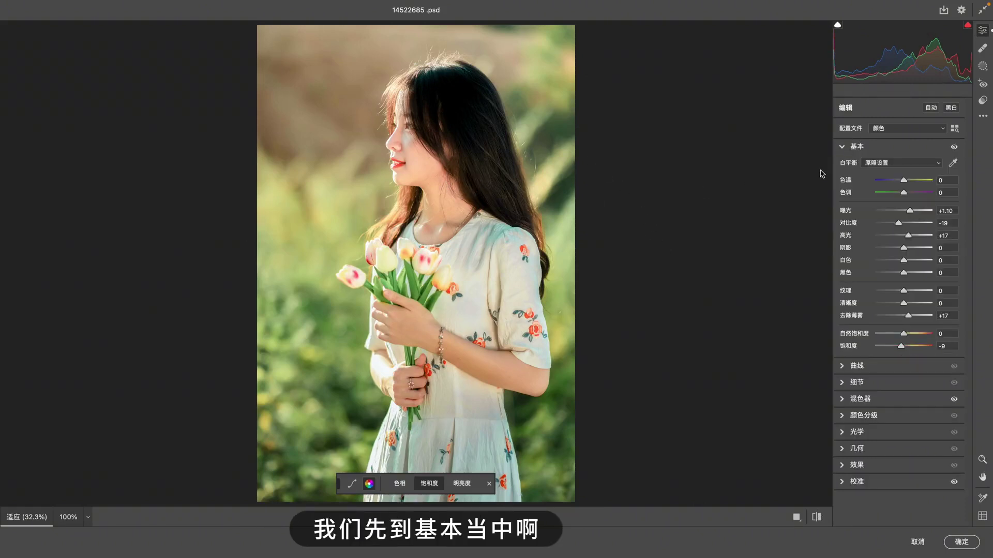
{"action": "left_click_drag", "start_coordinate": [905, 184], "coordinate": [903, 184]}
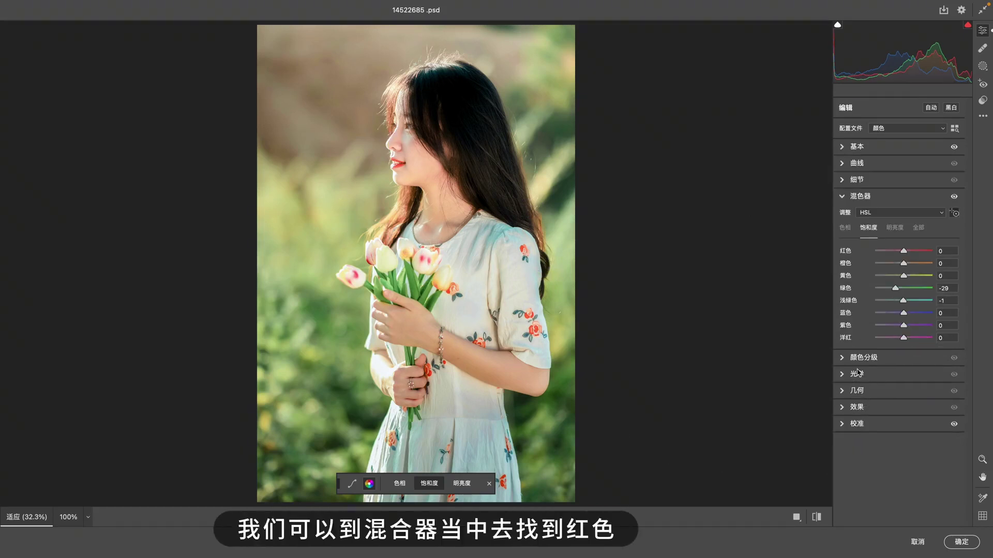
{"action": "left_click_drag", "start_coordinate": [904, 251], "coordinate": [899, 251]}
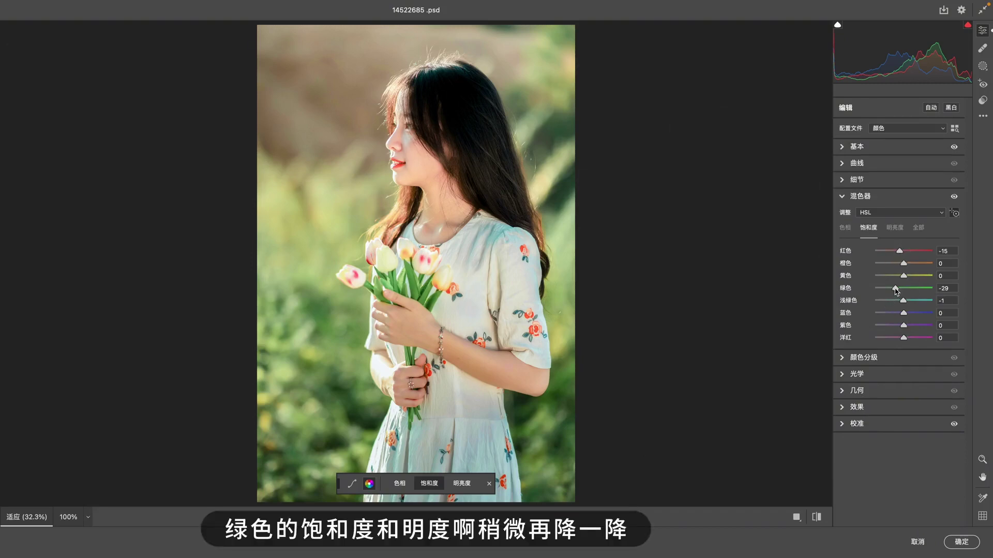
{"action": "left_click_drag", "start_coordinate": [896, 291], "coordinate": [900, 288]}
{"action": "left_click", "coordinate": [892, 228]}
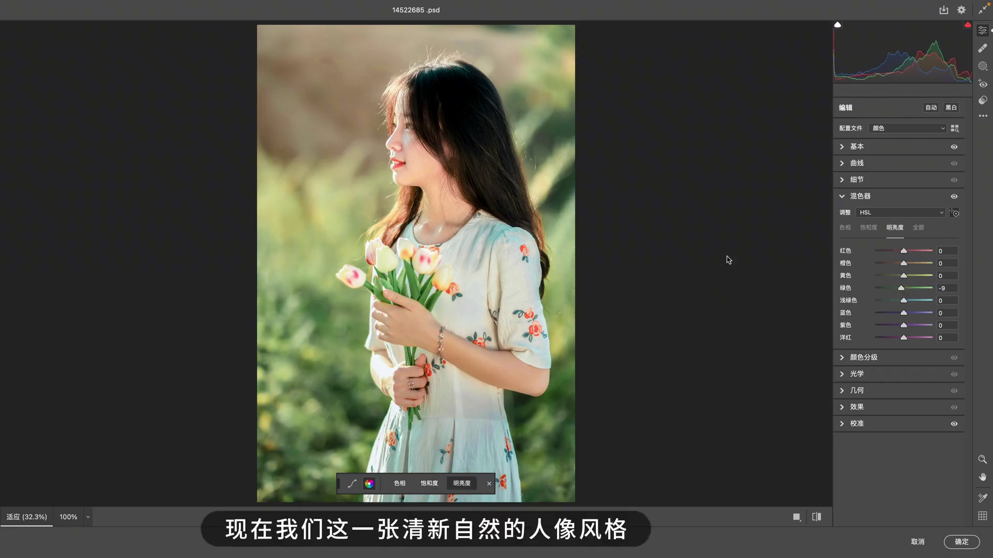
Toggle before/after twice, then re-expand Basic showing Temperature -6 and Exposure +1.10.
{"action": "key", "text": "p"}
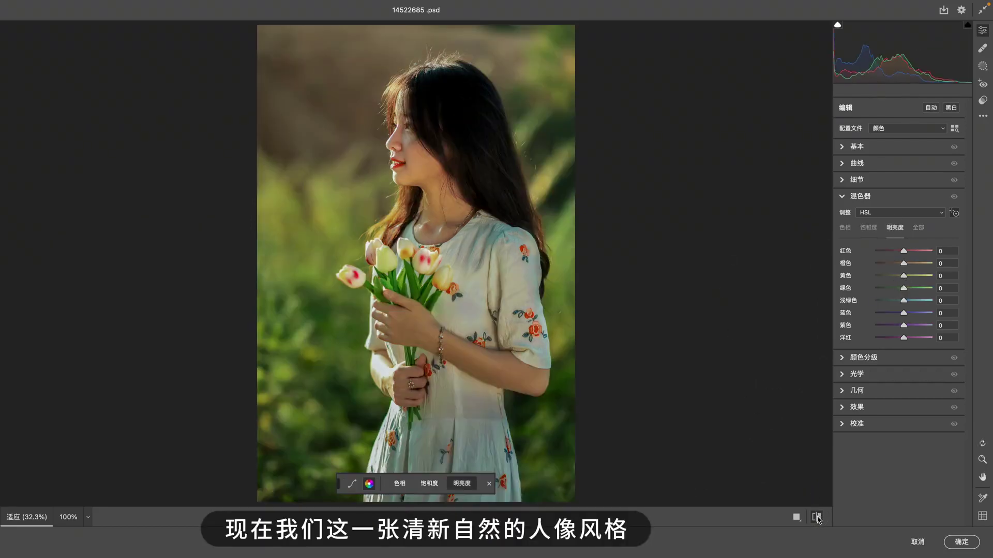
{"action": "key", "text": "p"}
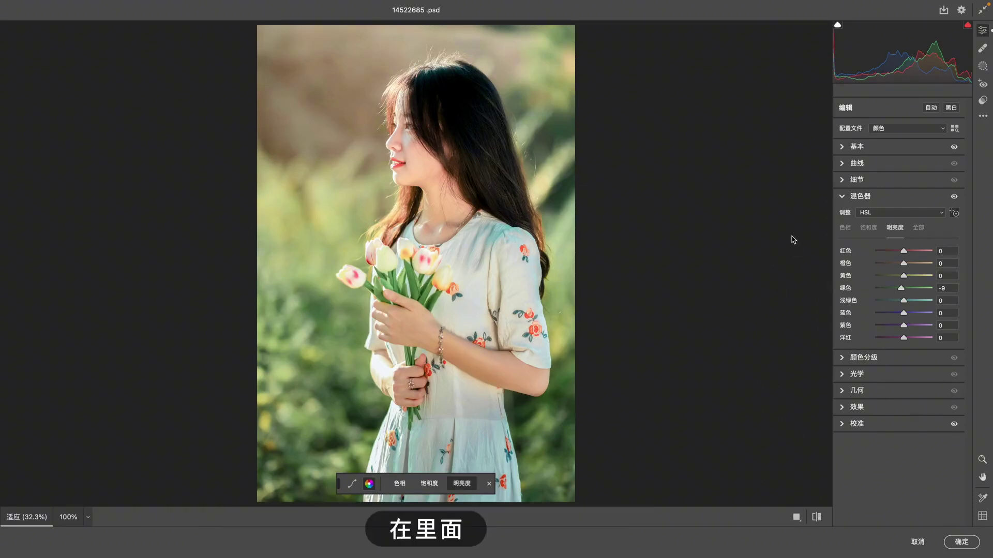
{"action": "left_click", "coordinate": [857, 148]}
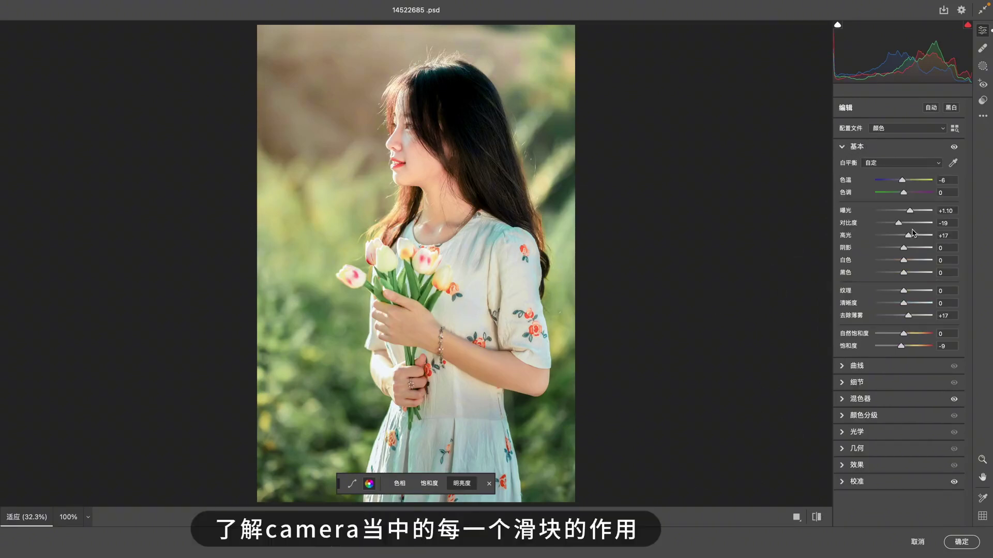